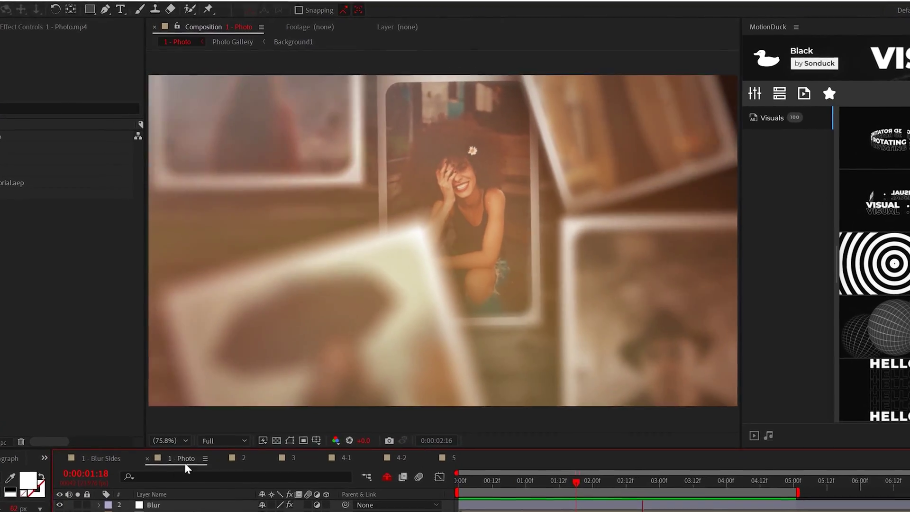
Step: Stop the preview and bring up the '1 - Blur Sides' comp with its shattered text
key("space")
left_click(101, 467)
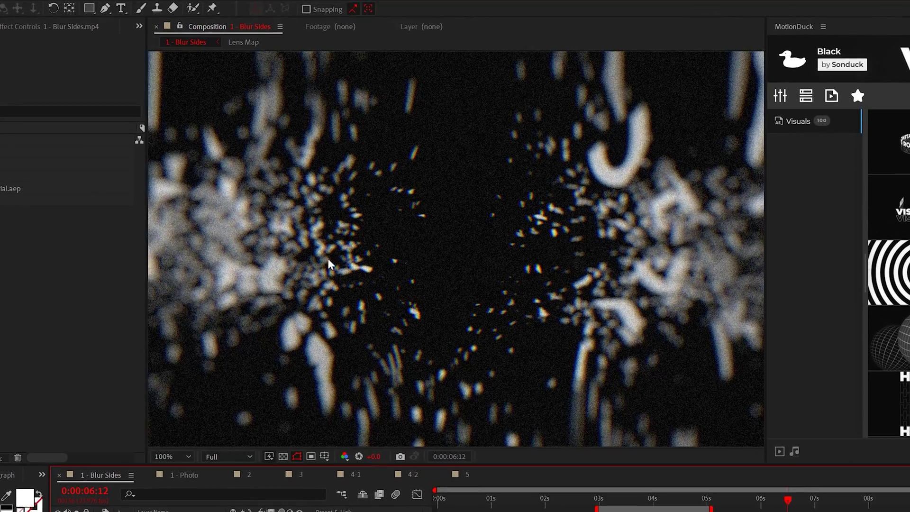
scroll(331, 265, "up", 5)
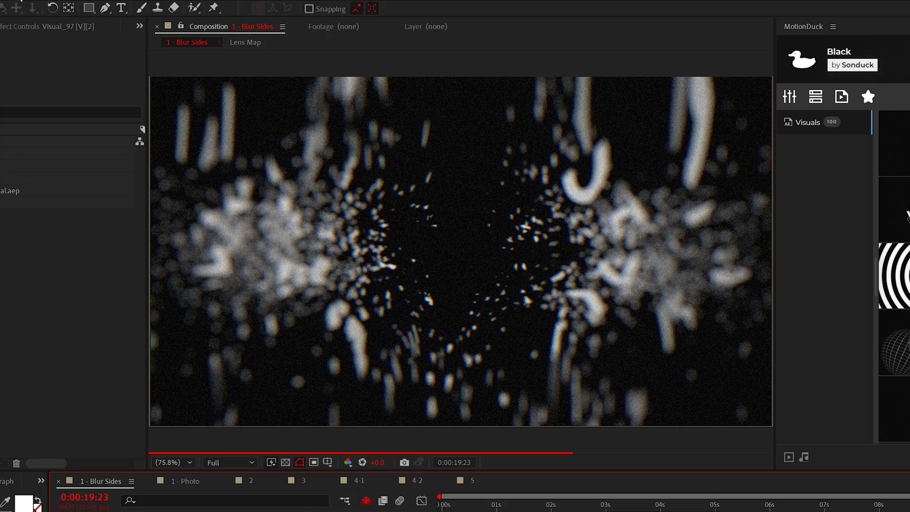
Step: Add a new adjustment layer and apply Camera Lens Blur to it
left_click(81, 7)
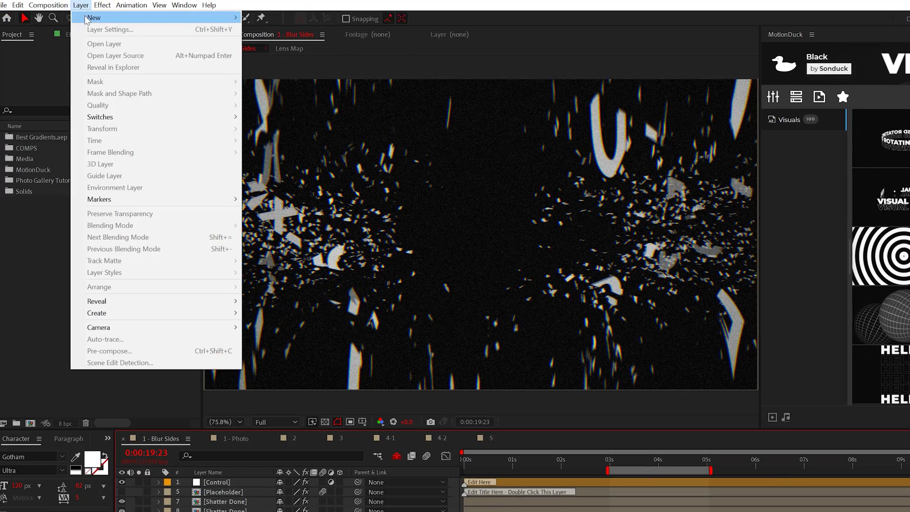
mouse_move(109, 18)
left_click(311, 89)
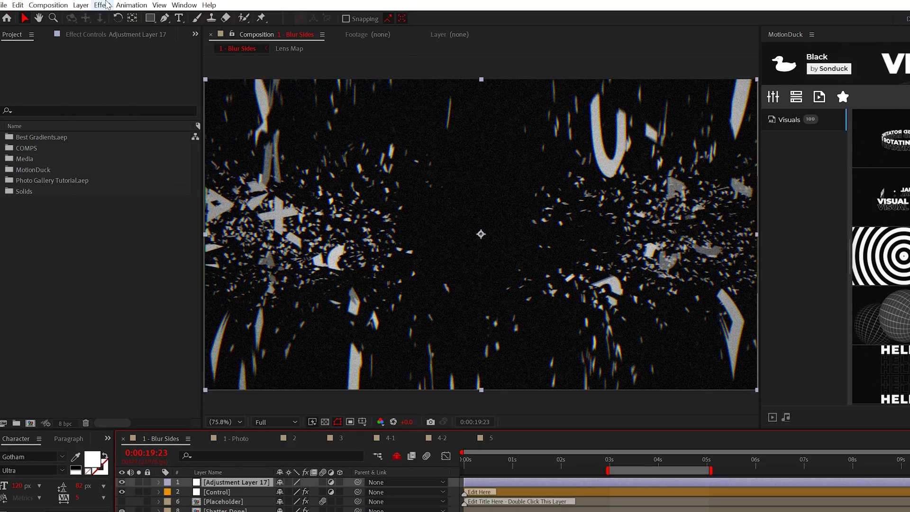
left_click(102, 5)
mouse_move(164, 96)
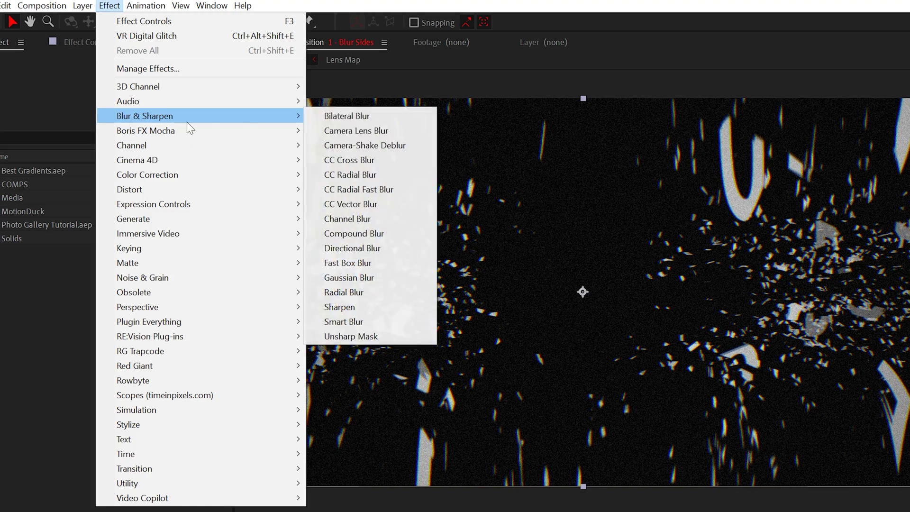
left_click(391, 133)
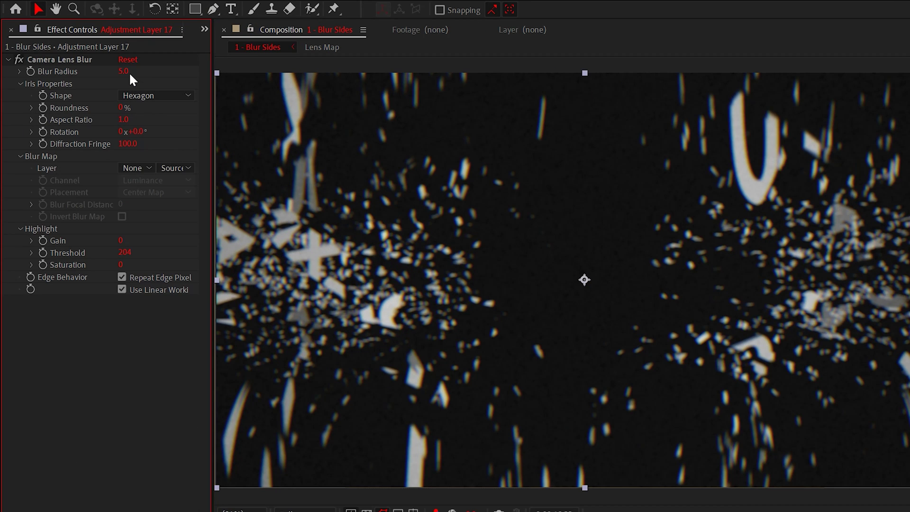
Step: Set Blur Radius to 20 and Iris Shape to Octagon, then hide the blur to compare
left_click(116, 57)
type("20")
left_click(157, 95)
left_click(138, 152)
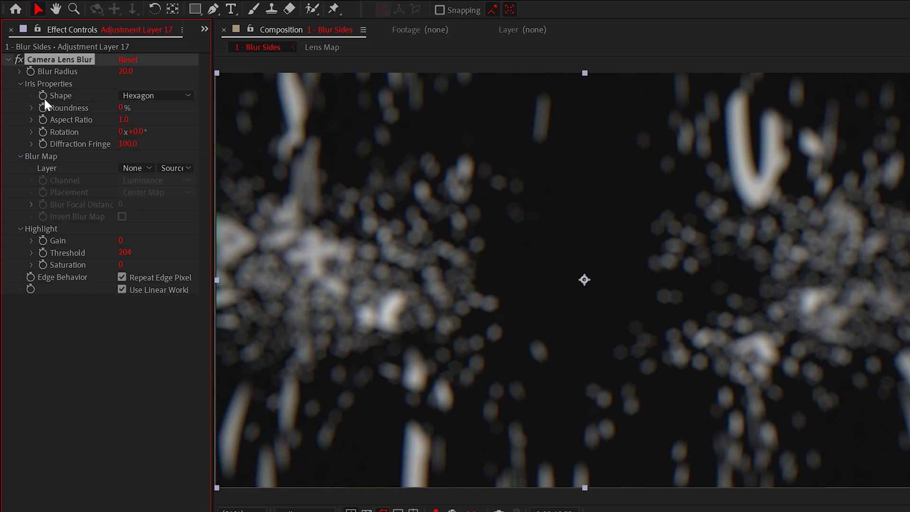
left_click(162, 97)
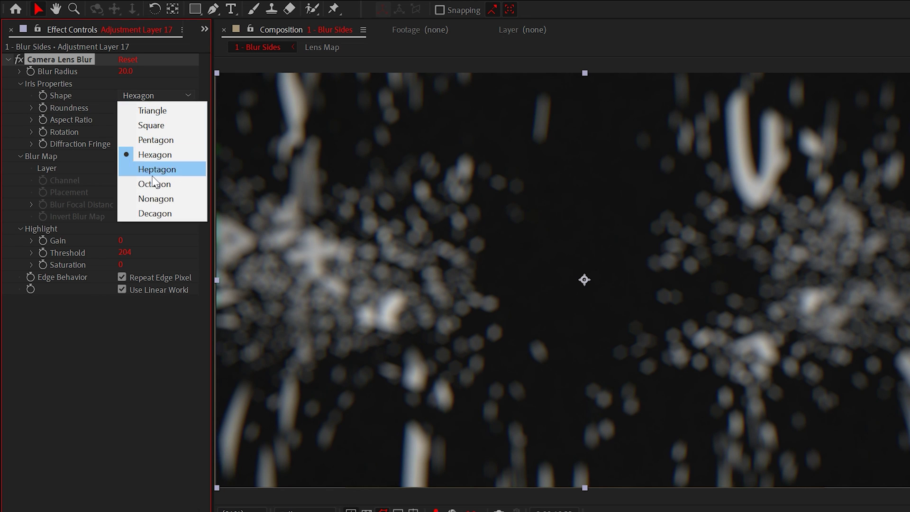
left_click(154, 113)
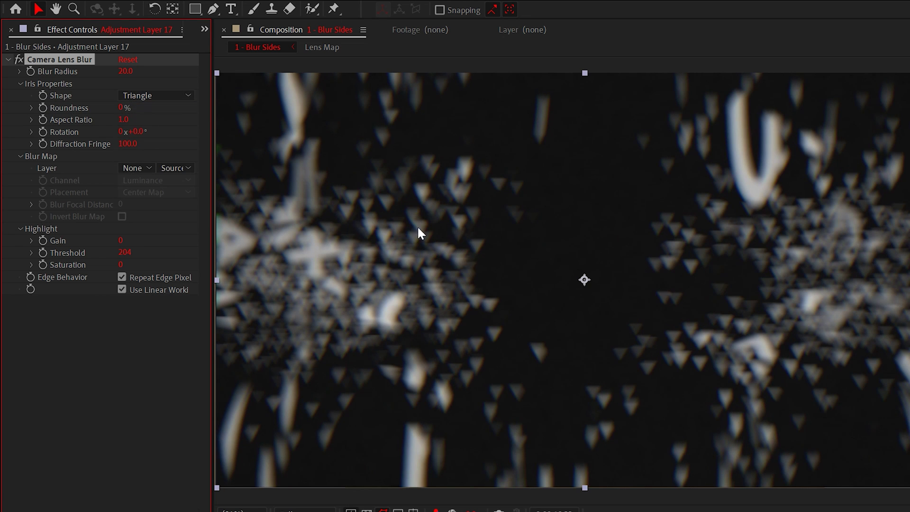
left_click(172, 102)
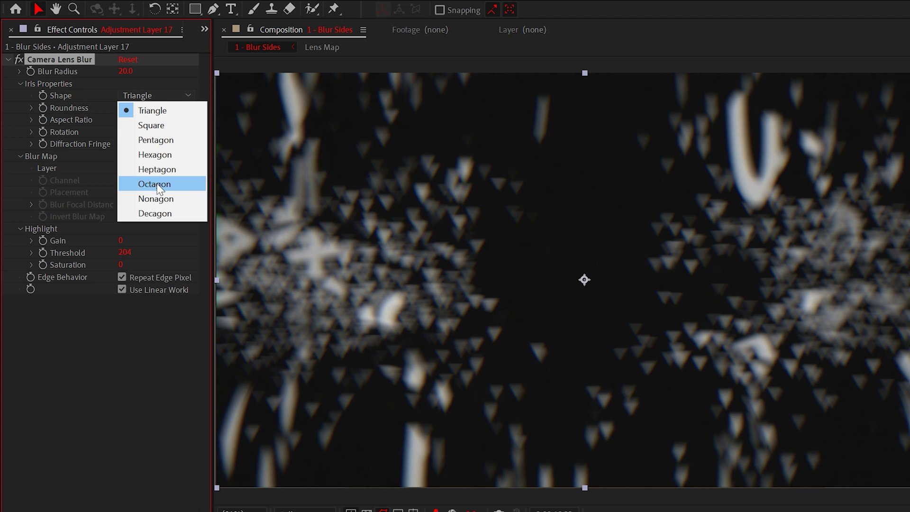
left_click(168, 188)
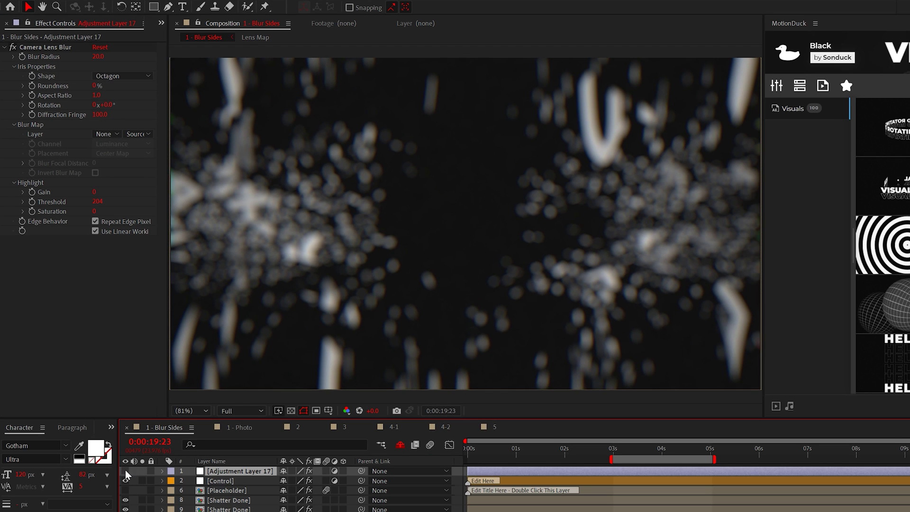
left_click(126, 471)
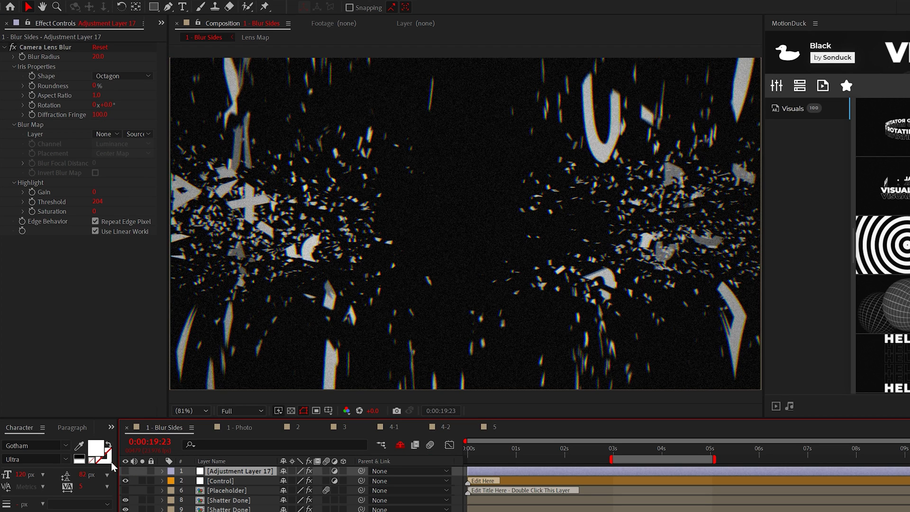
Step: Re-enable the blur and draw a feathered circular mask set to Subtract at the centre
left_click(126, 471)
left_click_drag(153, 6, 198, 39)
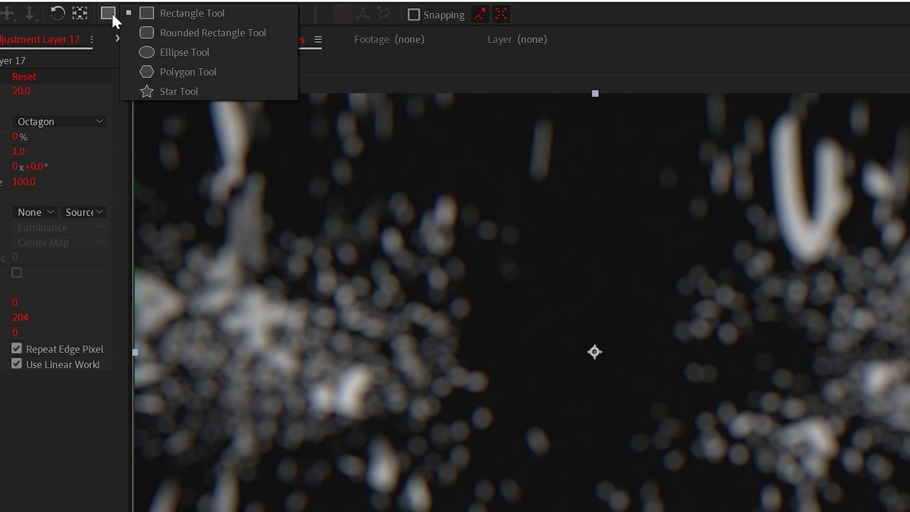
left_click_drag(177, 72, 185, 52)
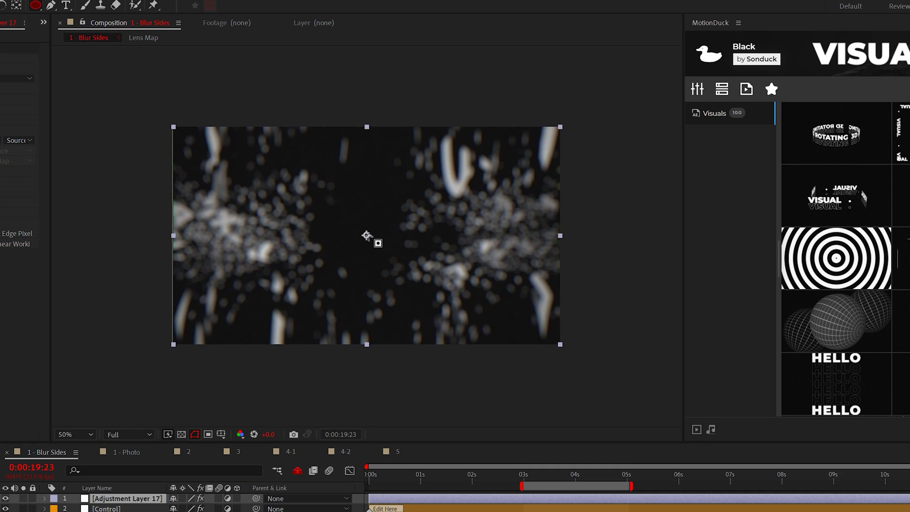
left_click_drag(366, 235, 406, 384)
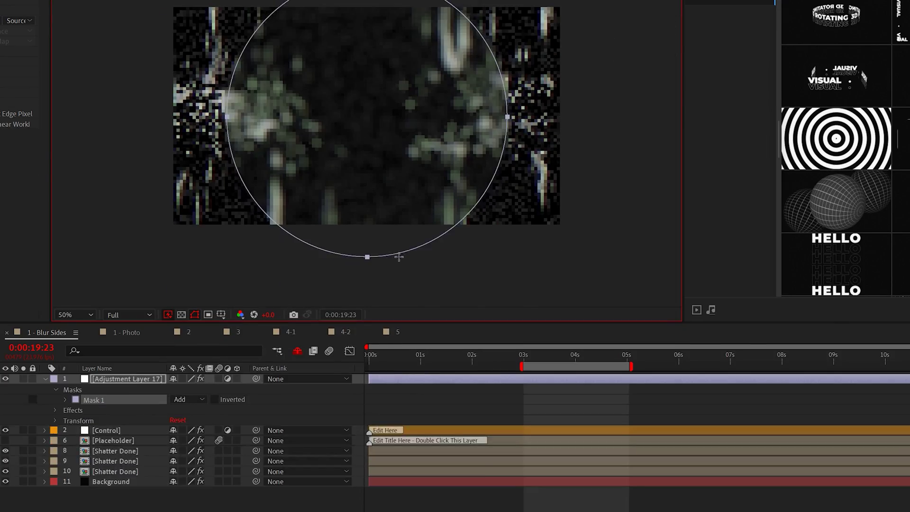
left_click(196, 405)
left_click(197, 443)
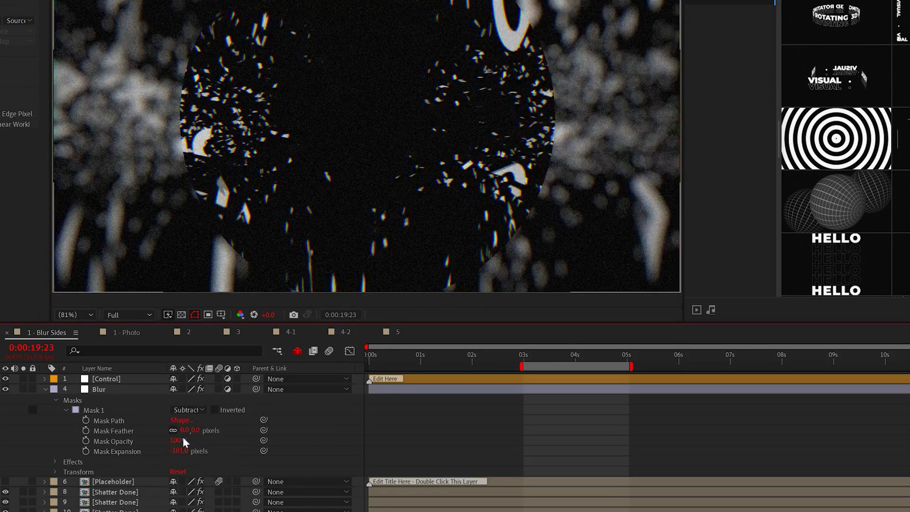
left_click_drag(198, 424, 227, 425)
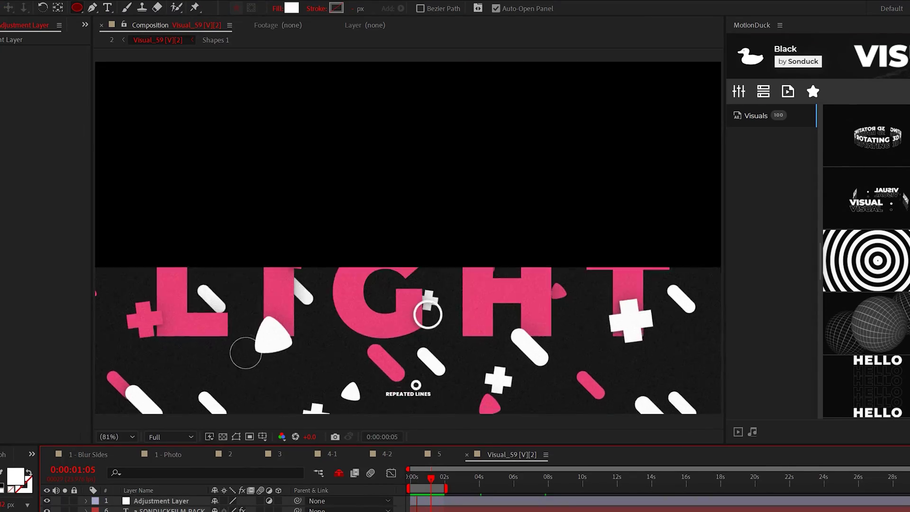
Step: Apply CC Vignette to the adjustment layer to darken the poster's edges
left_click(27, 2)
mouse_move(67, 350)
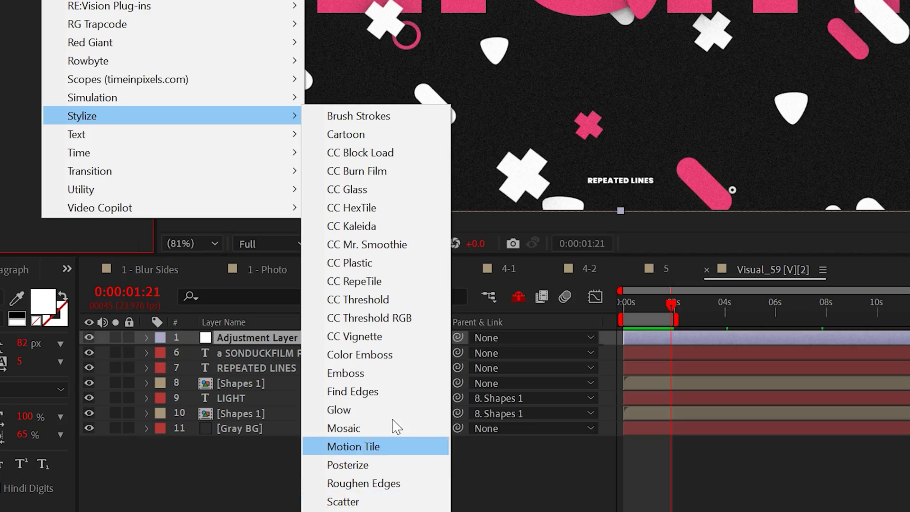
left_click(355, 336)
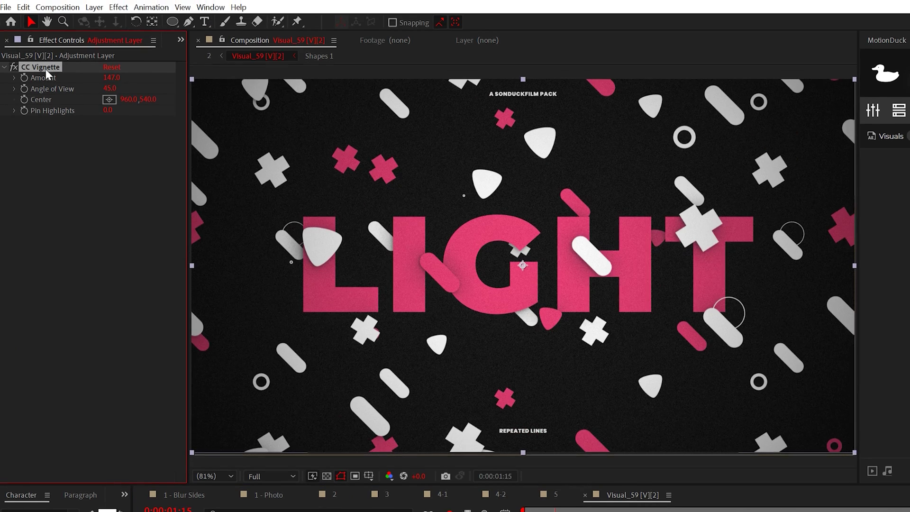
Step: Add CC Spotlight to the same adjustment layer
left_click(118, 7)
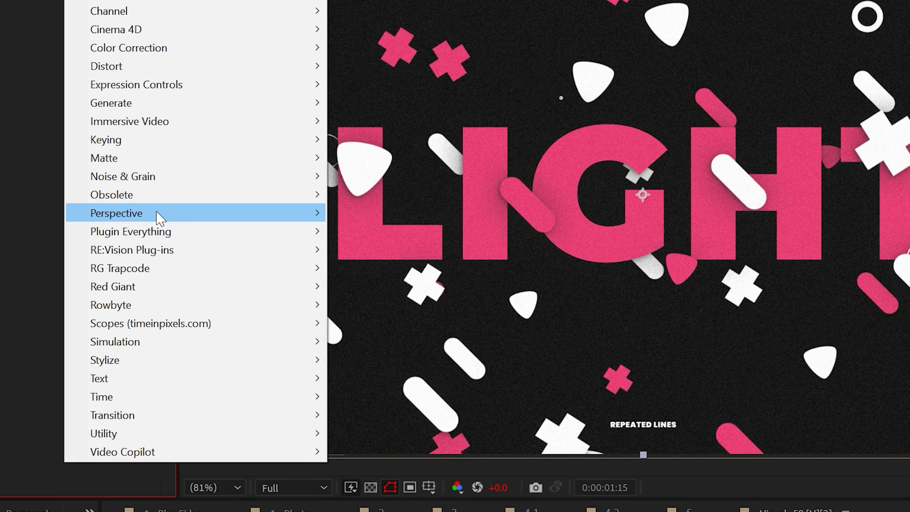
mouse_move(173, 276)
left_click(422, 342)
scroll(525, 212, "down", 2)
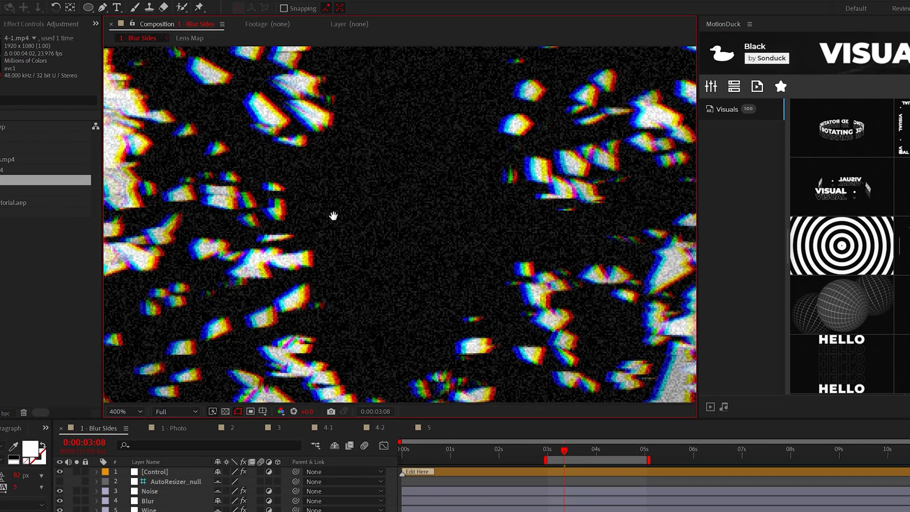
scroll(291, 259, "up", 1)
scroll(258, 279, "down", 4)
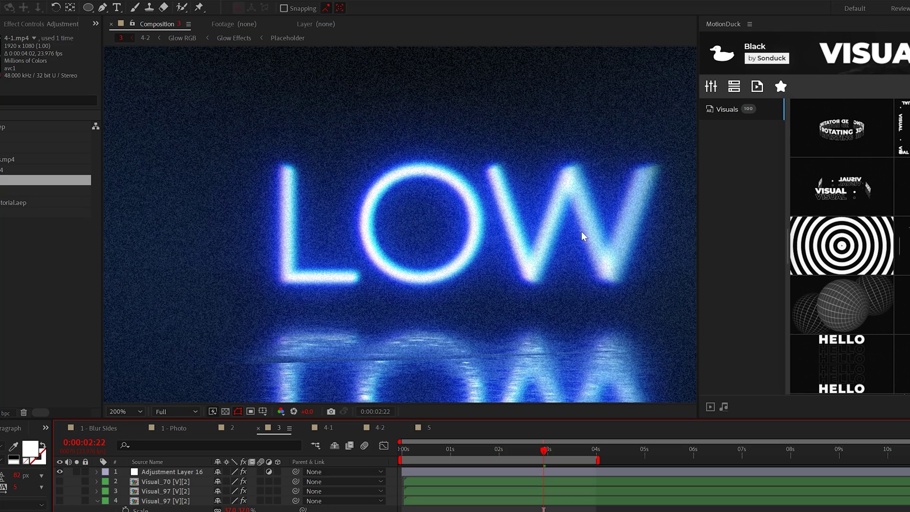
left_click(329, 430)
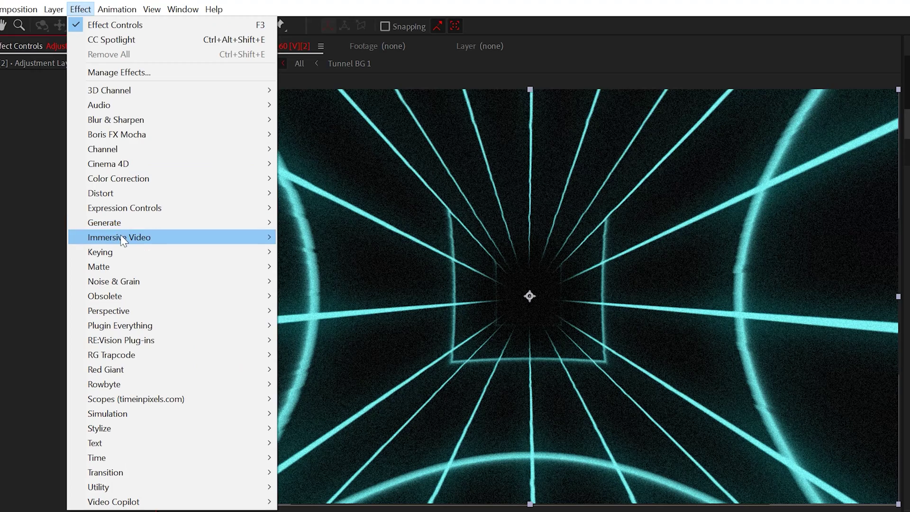
Step: Apply VR Digital Glitch with Geometry Distortion 0, Distortion Complexity 1.0 and Color Evolution 116°
mouse_move(122, 237)
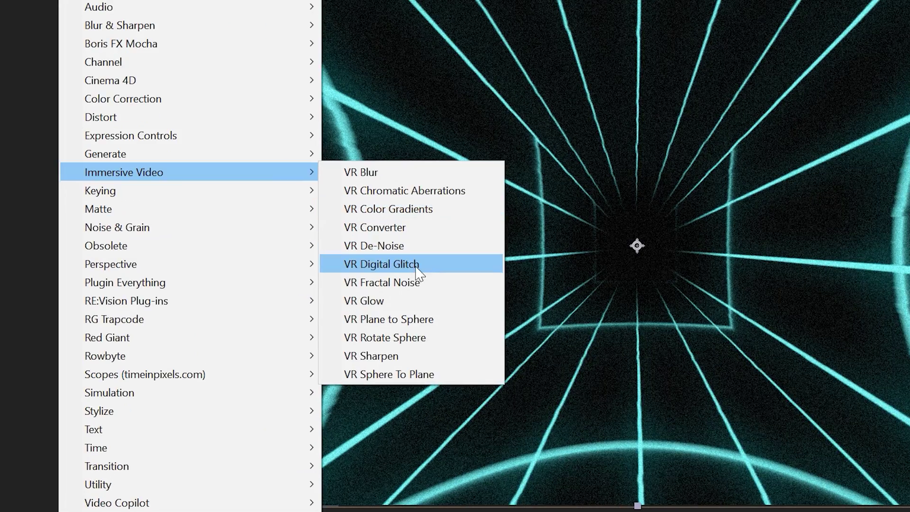
left_click(416, 268)
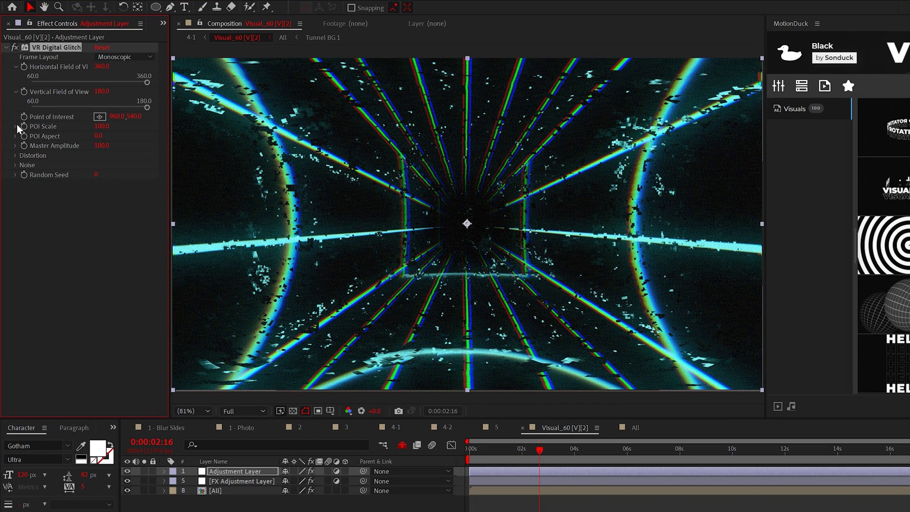
left_click(14, 156)
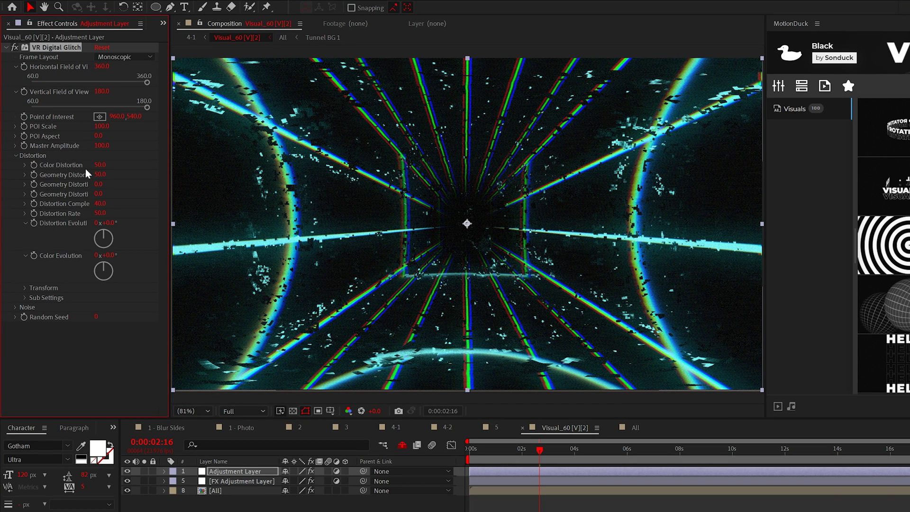
left_click(99, 174)
type("0")
key("Return")
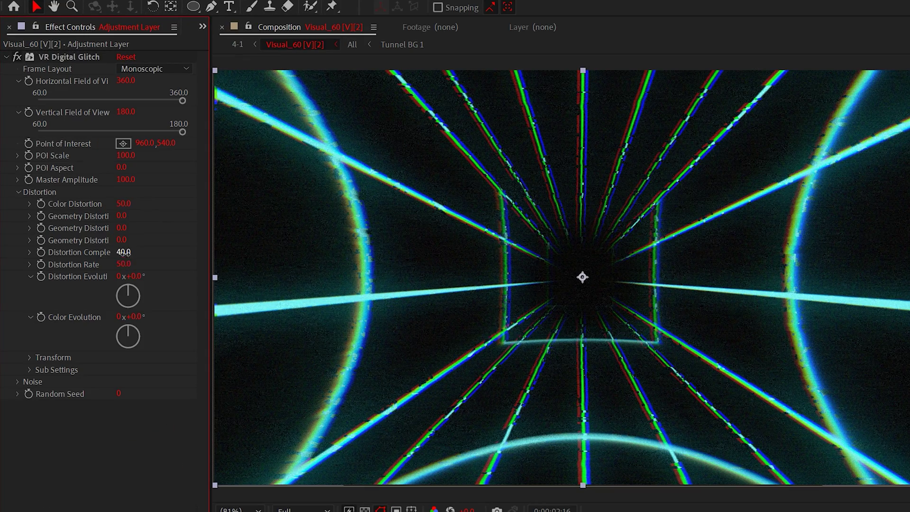
left_click(70, 287)
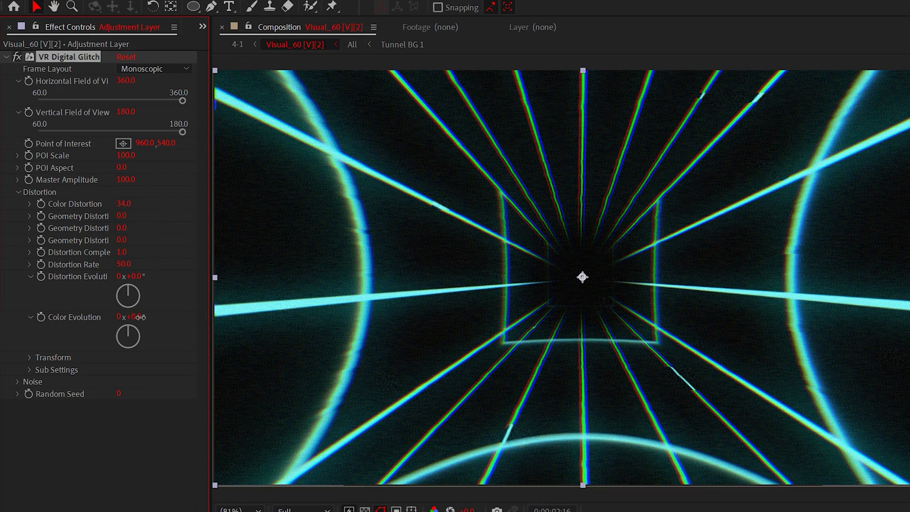
left_click_drag(140, 316, 226, 328)
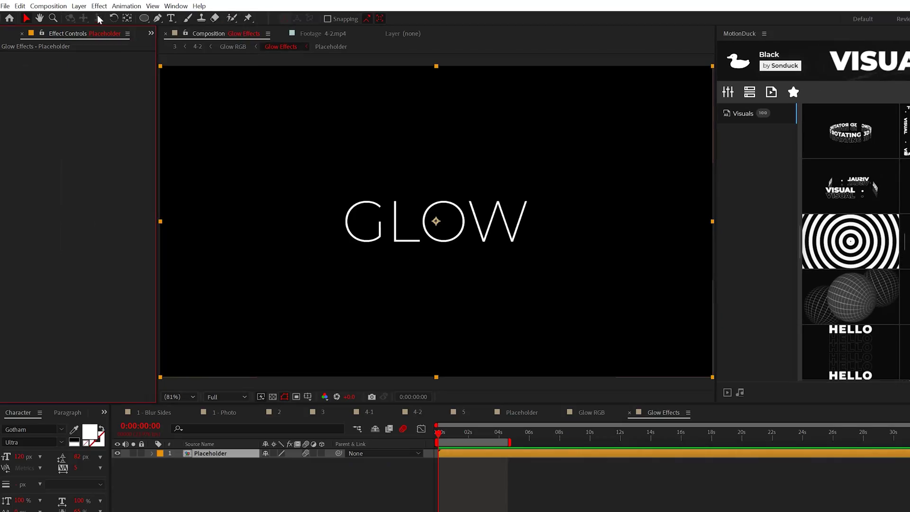
Step: Apply a Drop Shadow to the GLOW text with a bright blue 0082FF colour
left_click(99, 6)
mouse_move(131, 232)
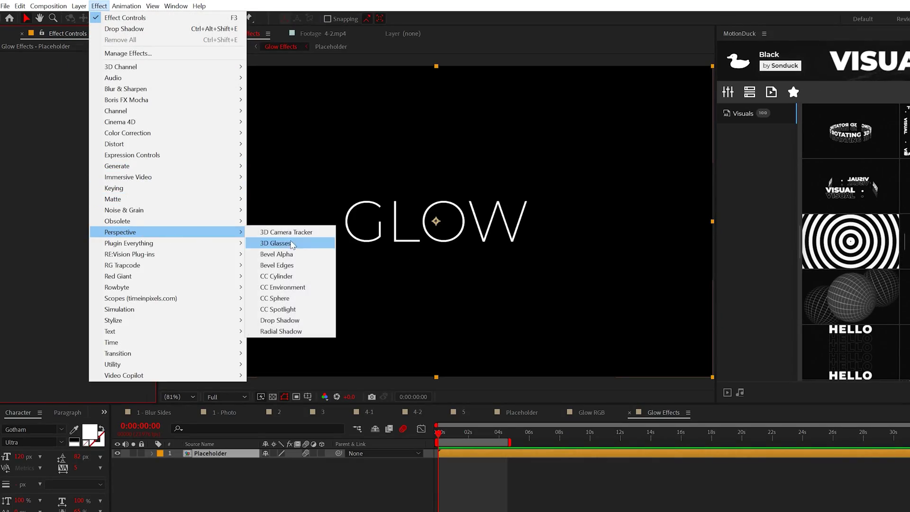
left_click(304, 320)
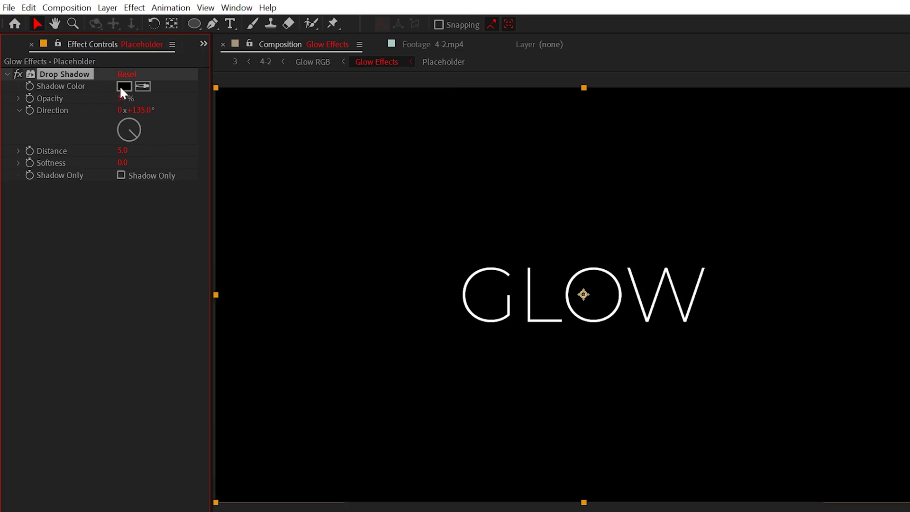
left_click(122, 87)
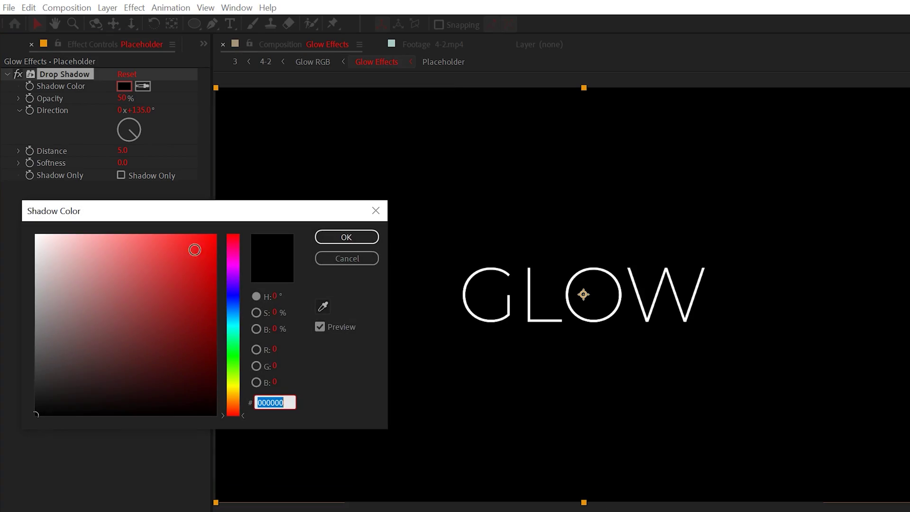
left_click_drag(233, 327, 236, 311)
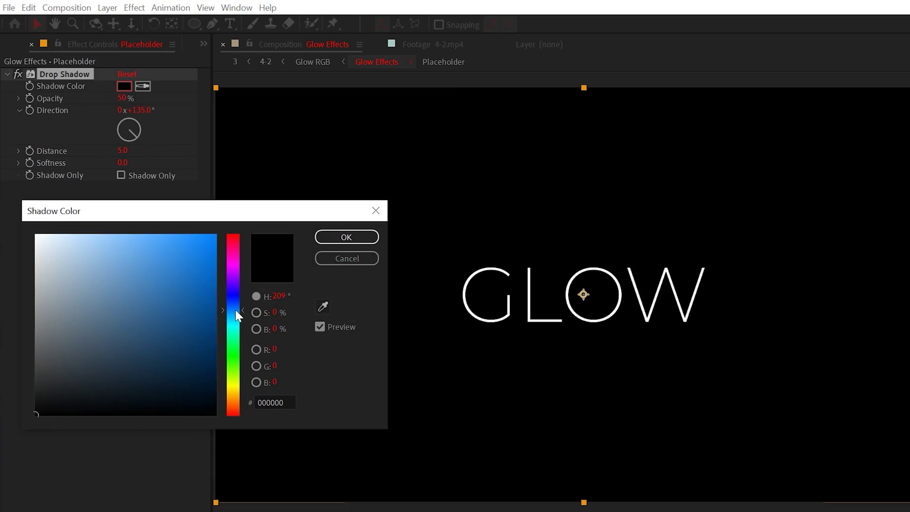
left_click(334, 238)
Step: Set the shadow's opacity to 40, duplicate it, and give Drop Shadow 2 softness 90
left_click(123, 98)
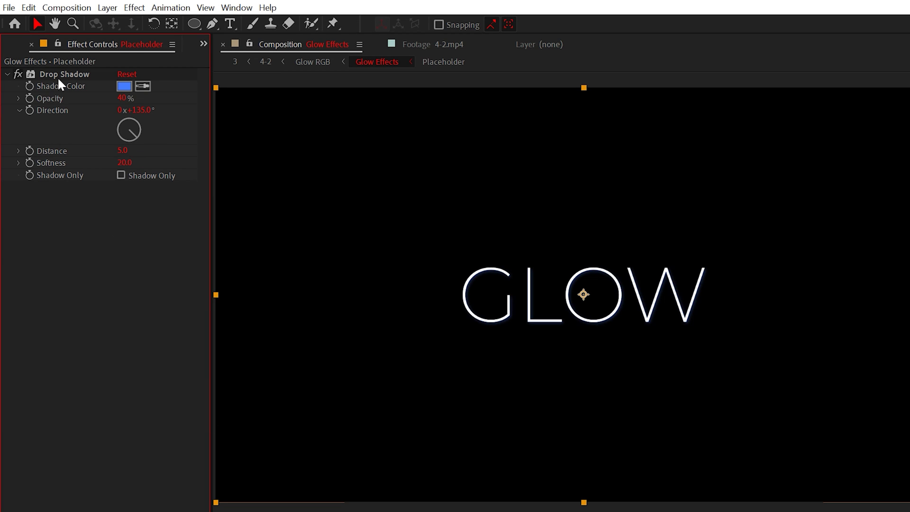
key("ctrl+d")
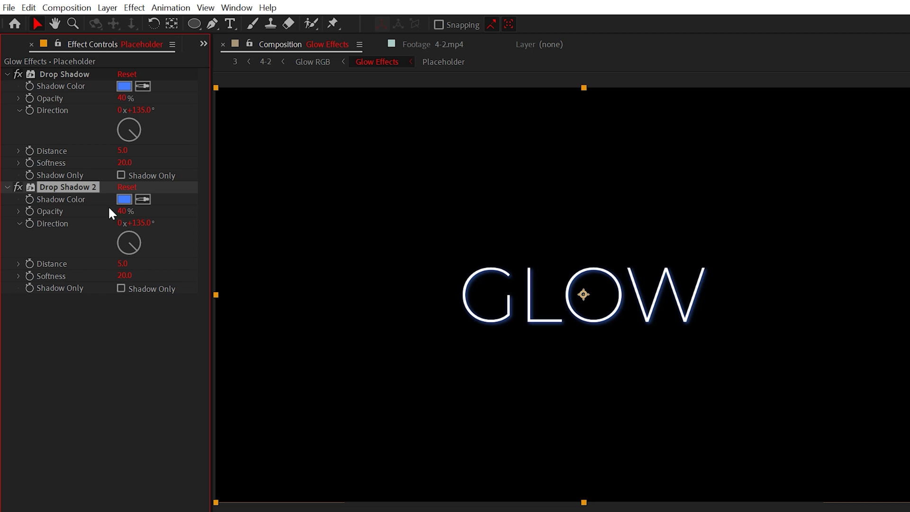
type("90")
key("Return")
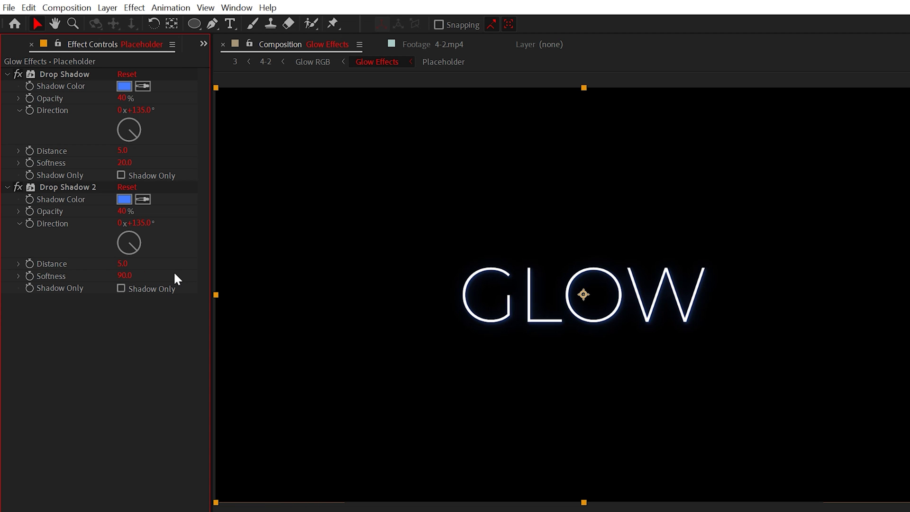
left_click(134, 7)
Step: Add a Glow using A & B Colors, Sawtooth B>A looping, and the blue shadow colour as Color A
mouse_move(157, 426)
left_click(380, 429)
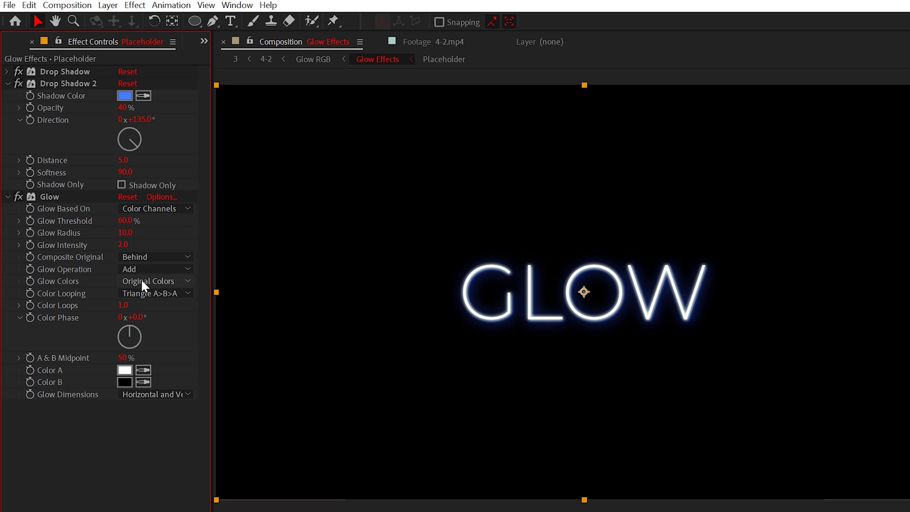
left_click(158, 311)
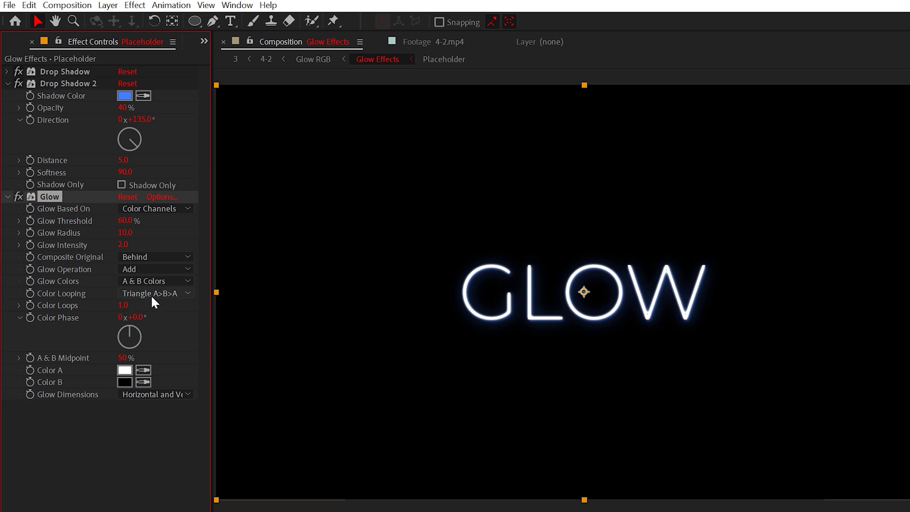
left_click(151, 295)
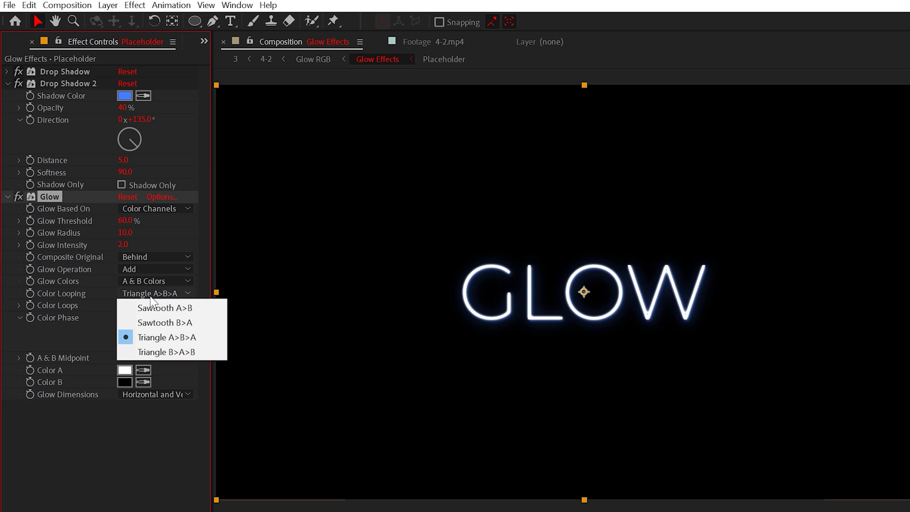
left_click(199, 323)
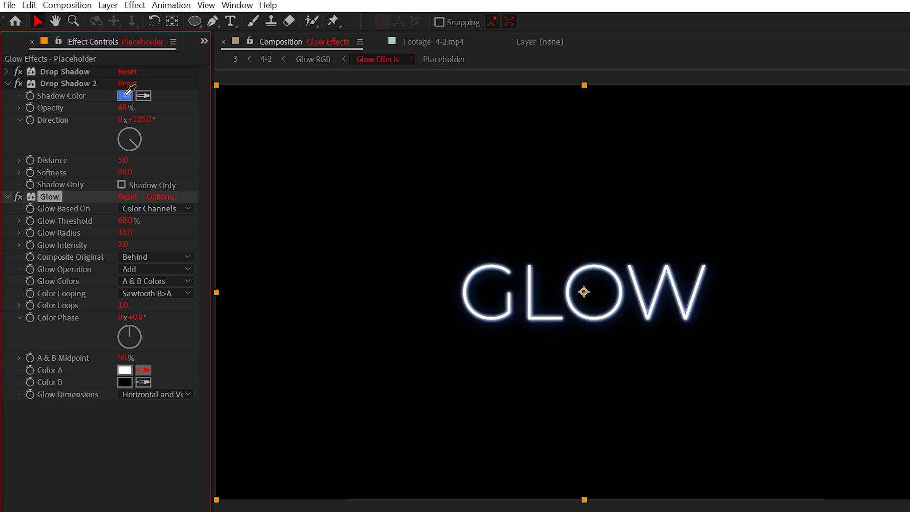
left_click(125, 96)
Step: Duplicate the glow twice, setting Glow 2's radius to 100 and resetting Glow 3 to defaults
left_click(8, 83)
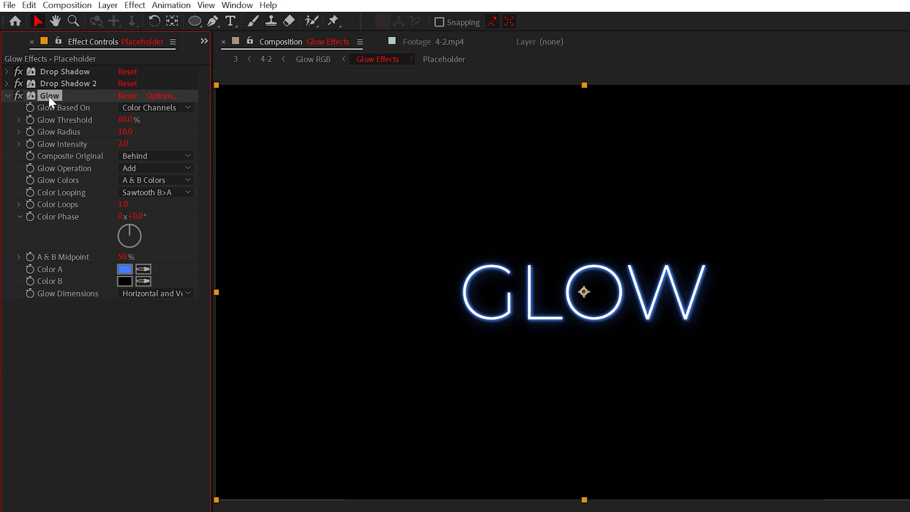
key("ctrl+d")
left_click(8, 95)
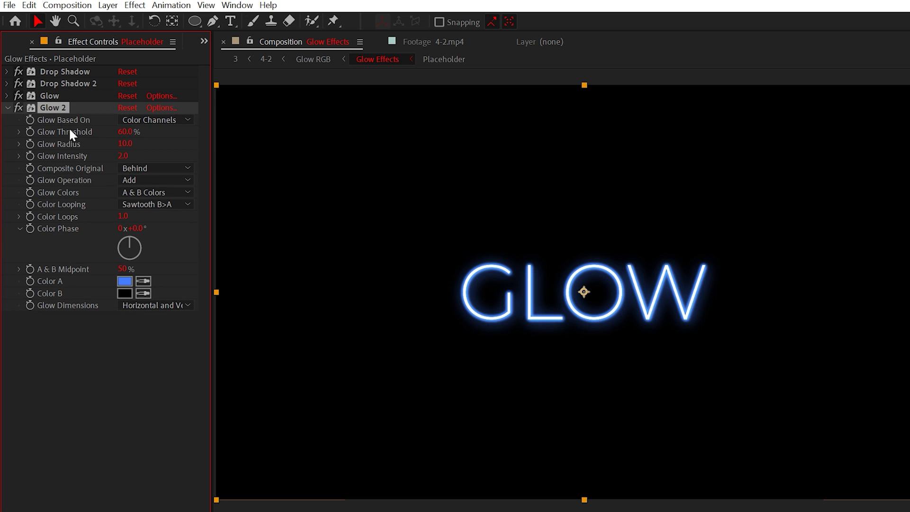
left_click(140, 350)
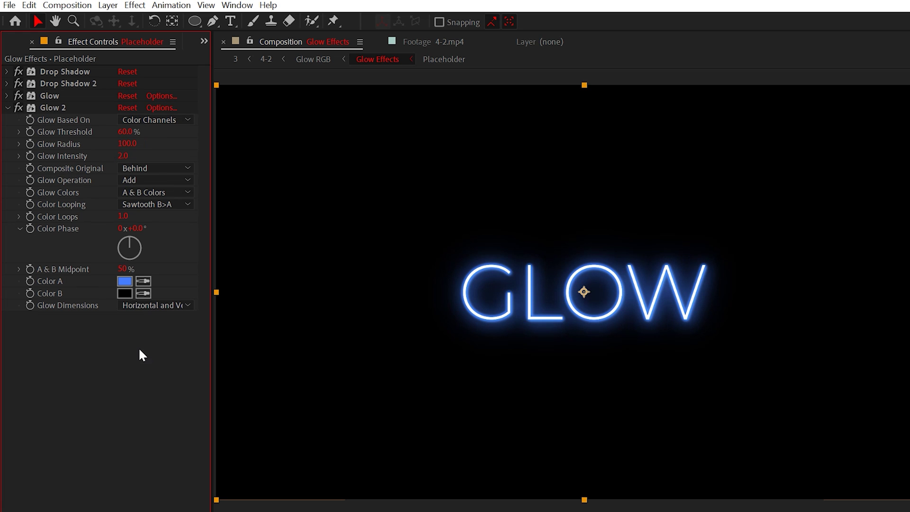
left_click(53, 108)
key("ctrl+d")
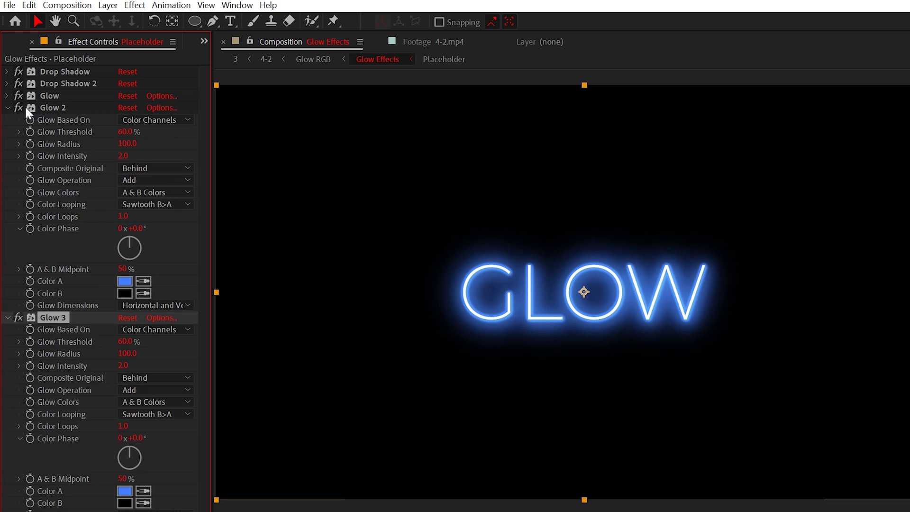
left_click(7, 107)
left_click(124, 119)
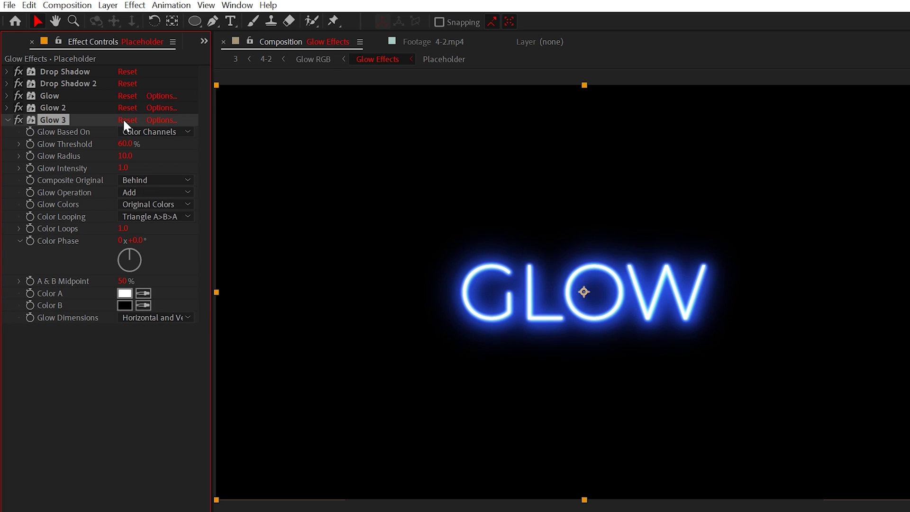
left_click(134, 6)
Step: Apply CC Radial Blur set to Centered Zoom with its Amount lowered to about 15
mouse_move(170, 118)
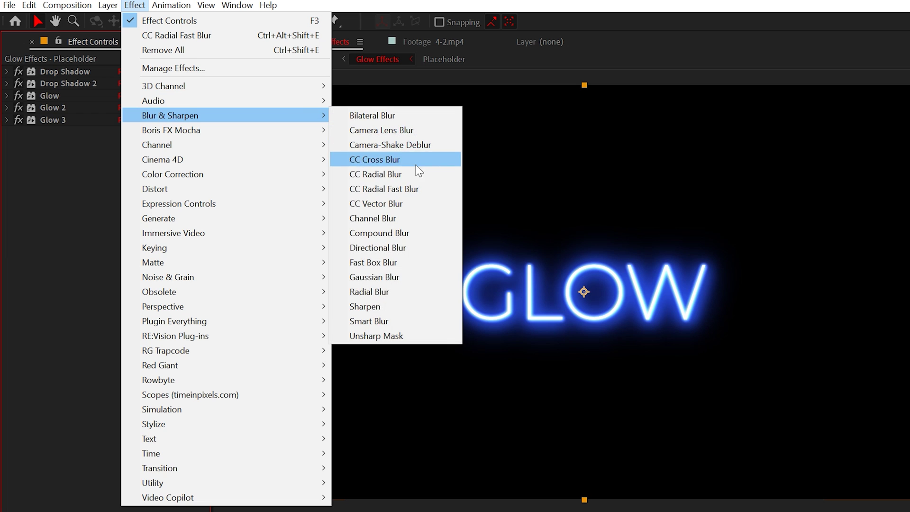
left_click(399, 176)
left_click(136, 146)
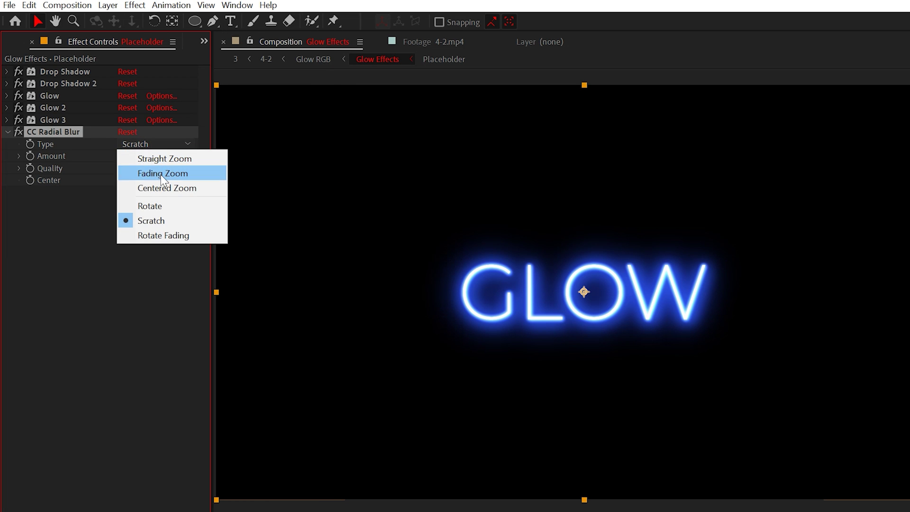
left_click(213, 192)
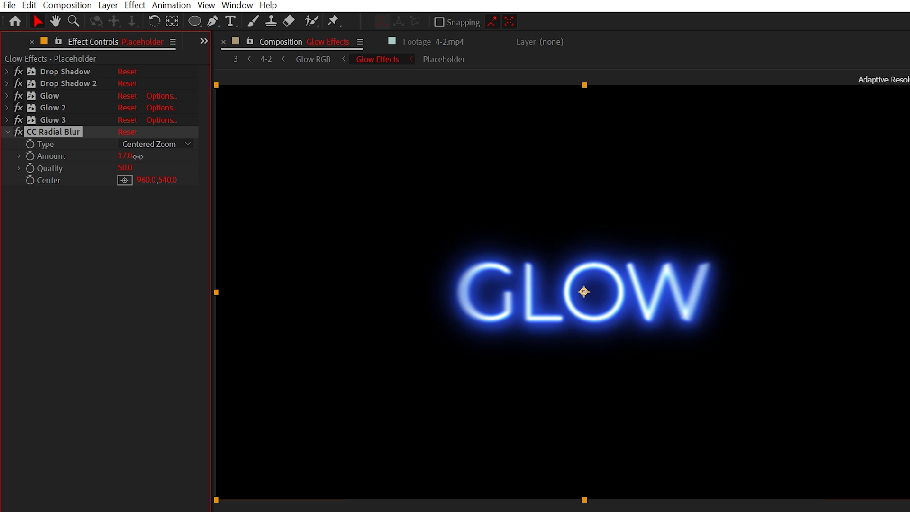
left_click_drag(137, 157, 20, 134)
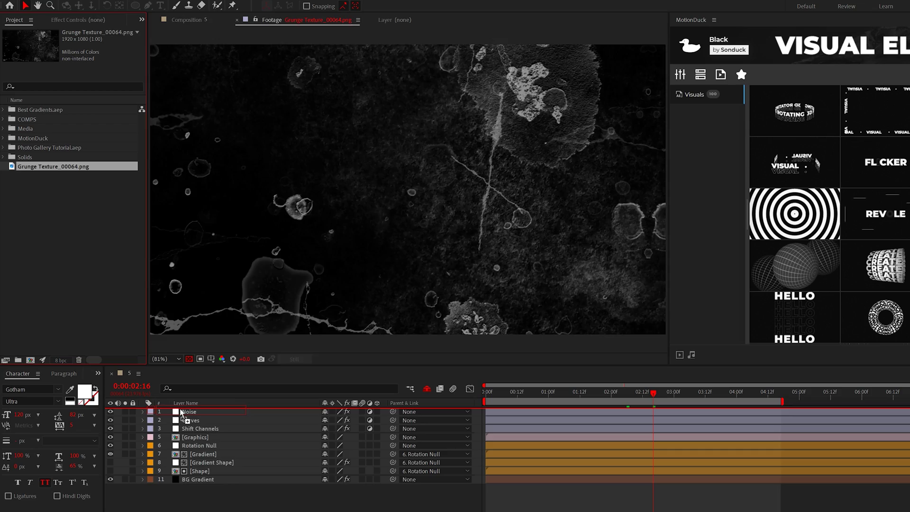
Step: Add the grunge texture on top and blend it in Soft Light after trying Add and Overlay
left_click_drag(180, 412, 181, 411)
left_click(315, 414)
left_click(351, 142)
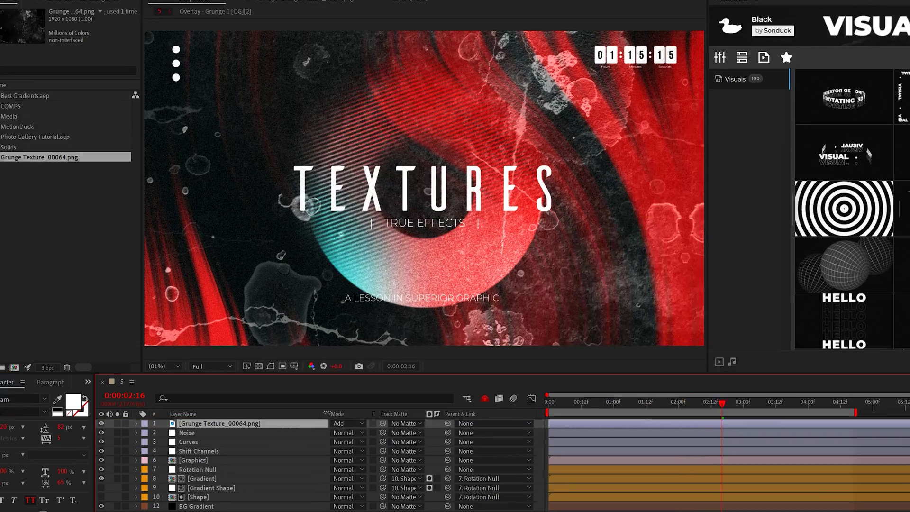
left_click(342, 427)
left_click(362, 122)
left_click(343, 427)
left_click(355, 169)
left_click(342, 429)
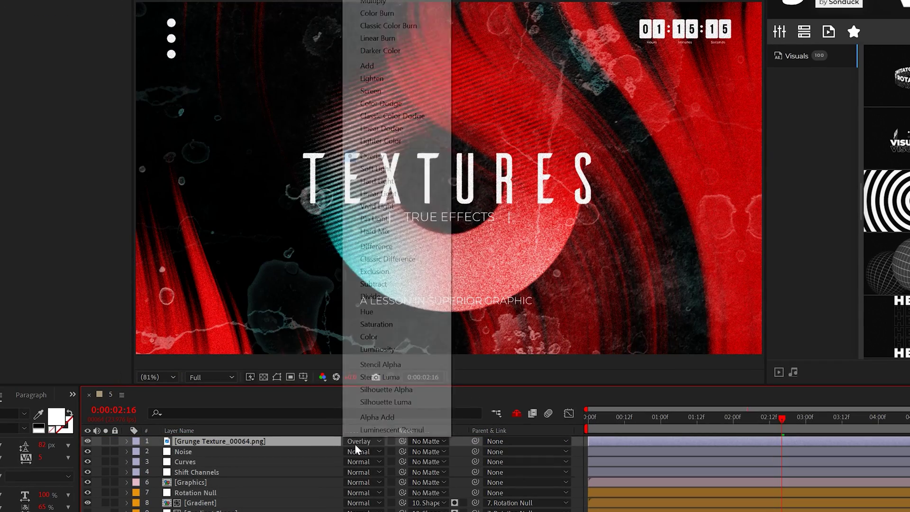
left_click(372, 168)
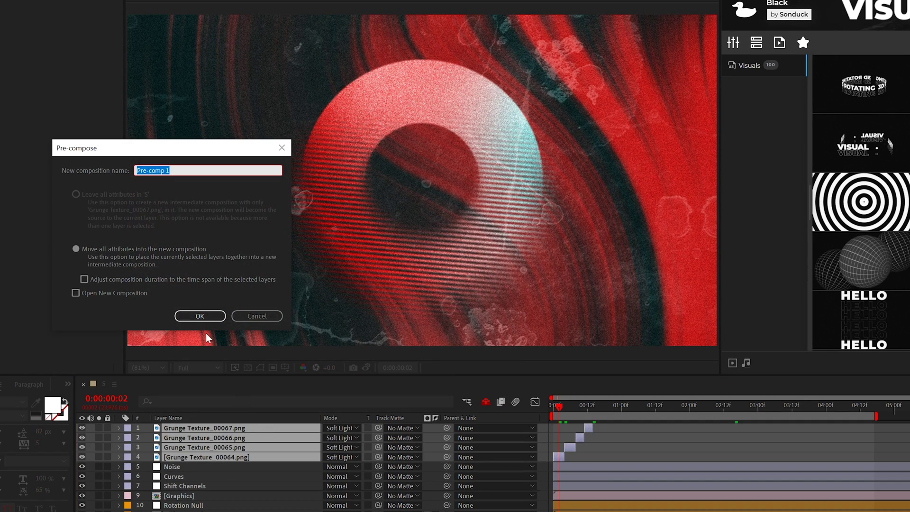
Step: Pre-compose the grunge layers into 'Texture' and set that pre-comp to Soft Light
type("re")
key("Return")
left_click(338, 427)
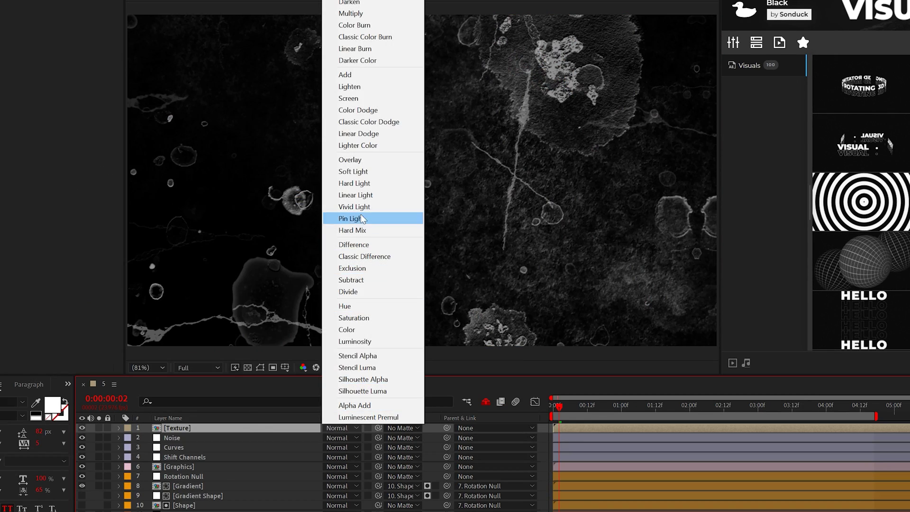
left_click(355, 172)
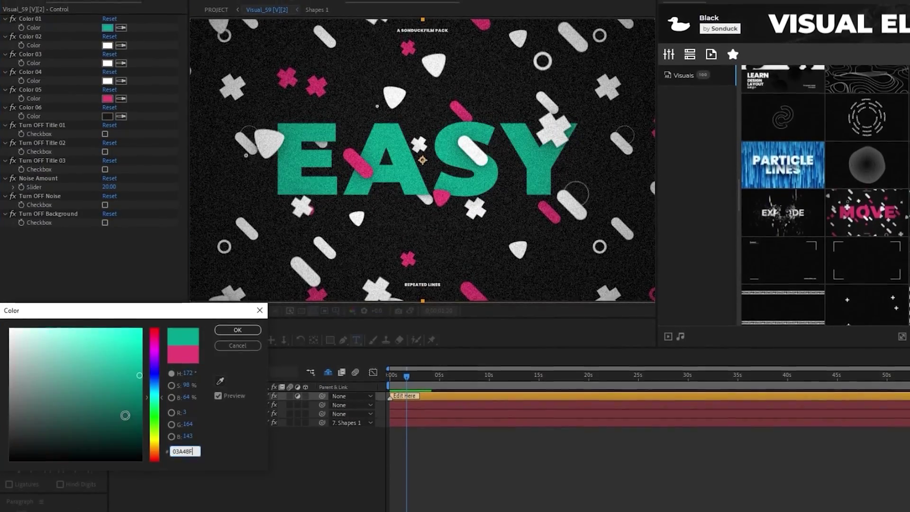
Step: Confirm the teal 03A48F colour for Color 05 on the Control layer
key("Return")
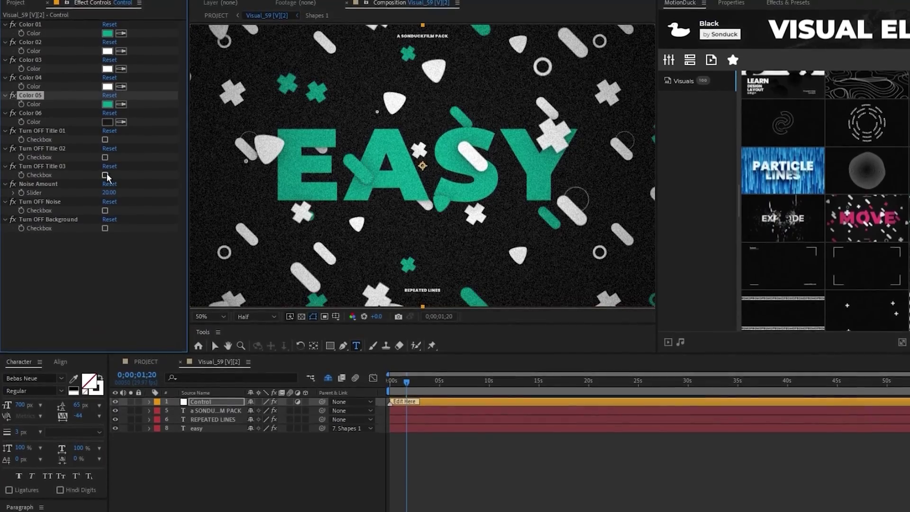